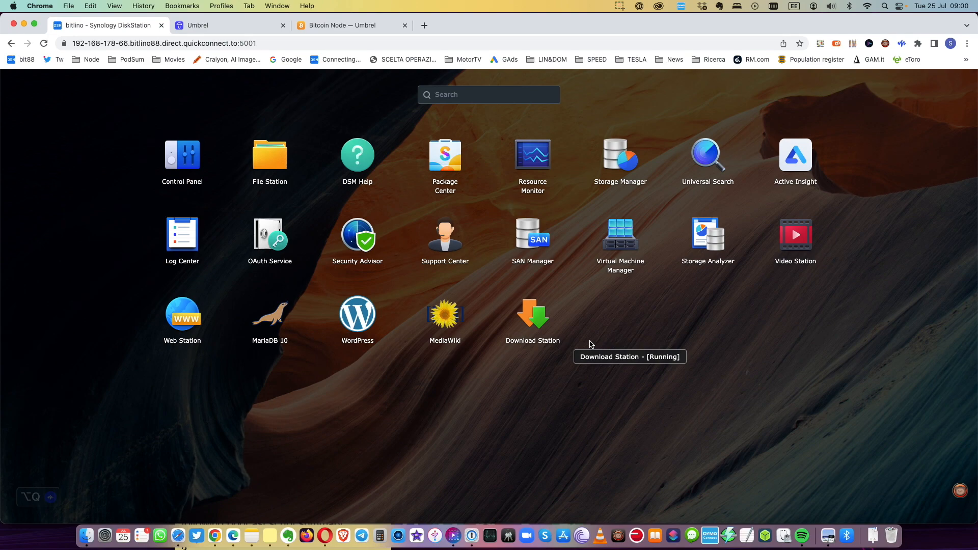
click(621, 243)
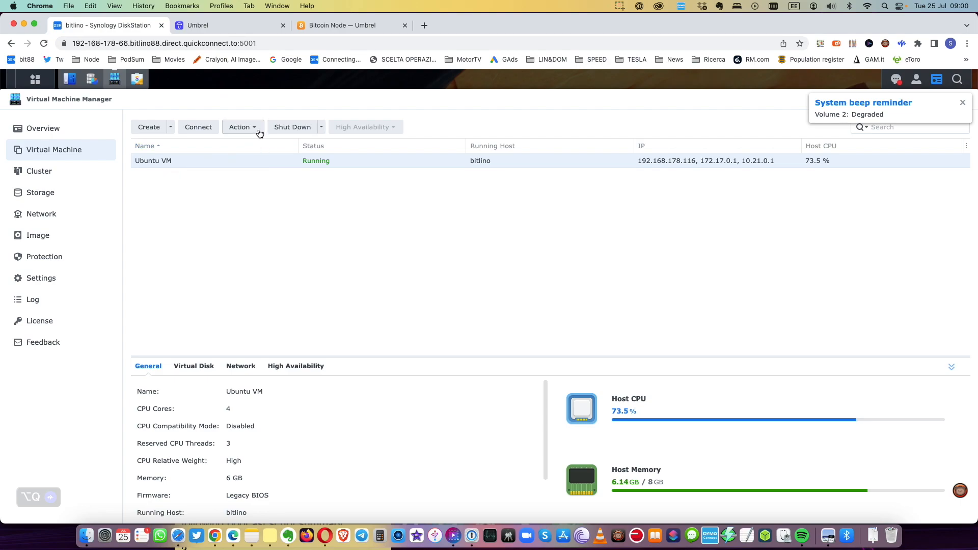
click(242, 127)
click(258, 148)
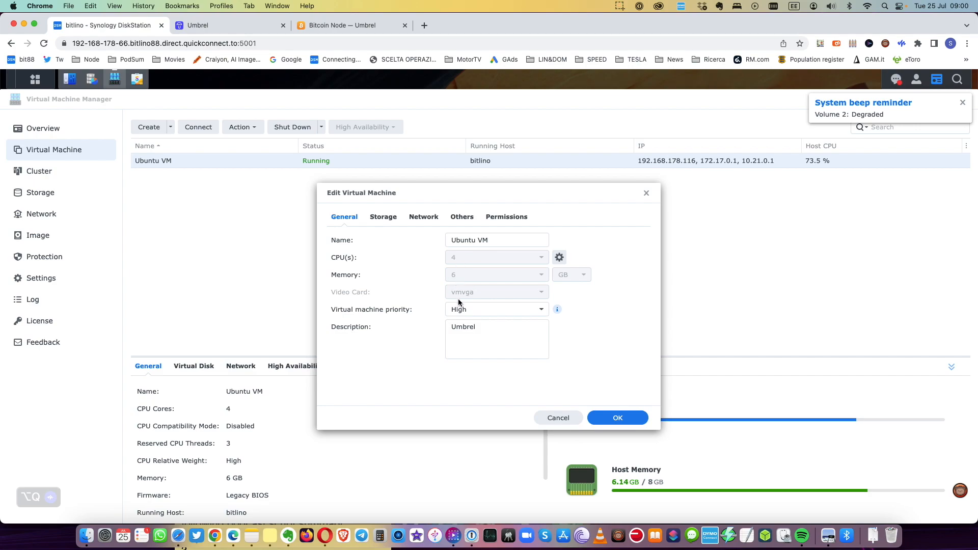
click(478, 309)
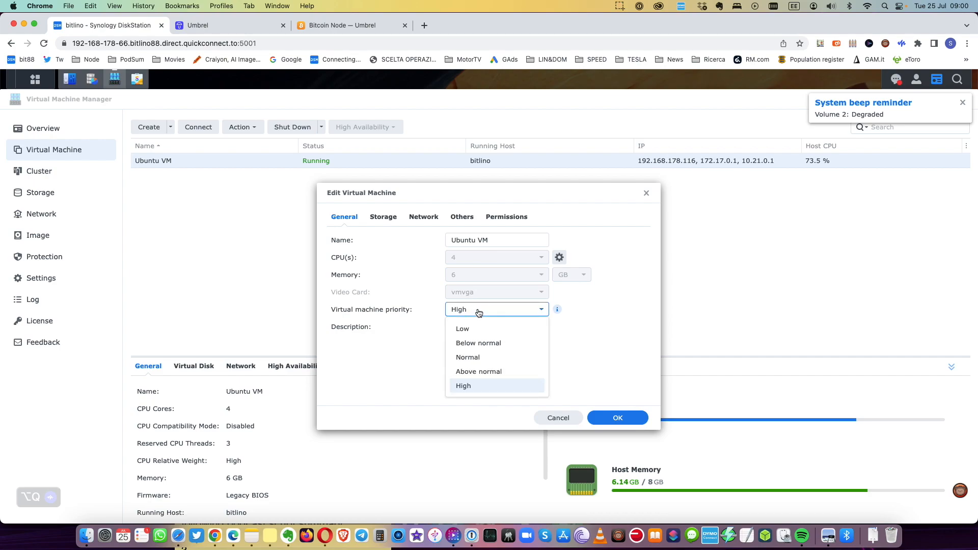
click(478, 312)
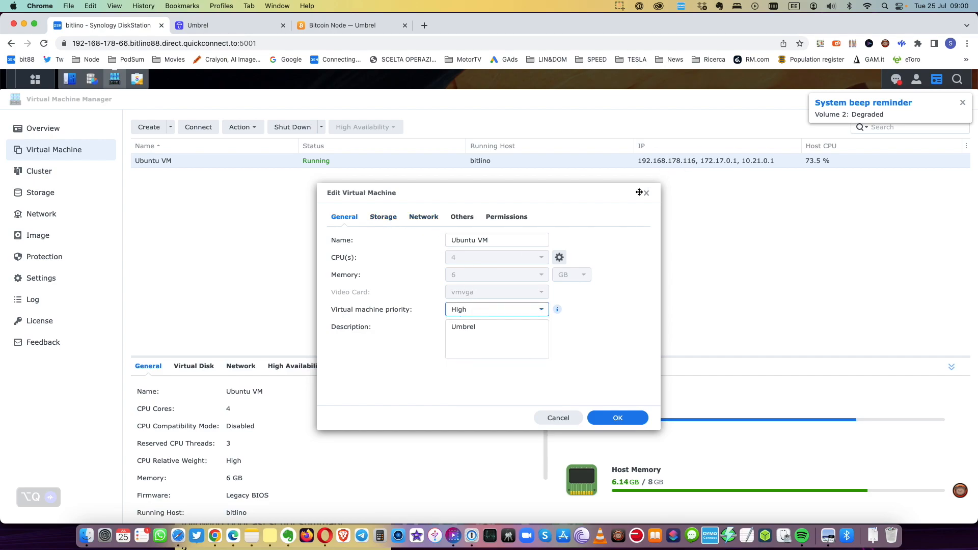
click(382, 215)
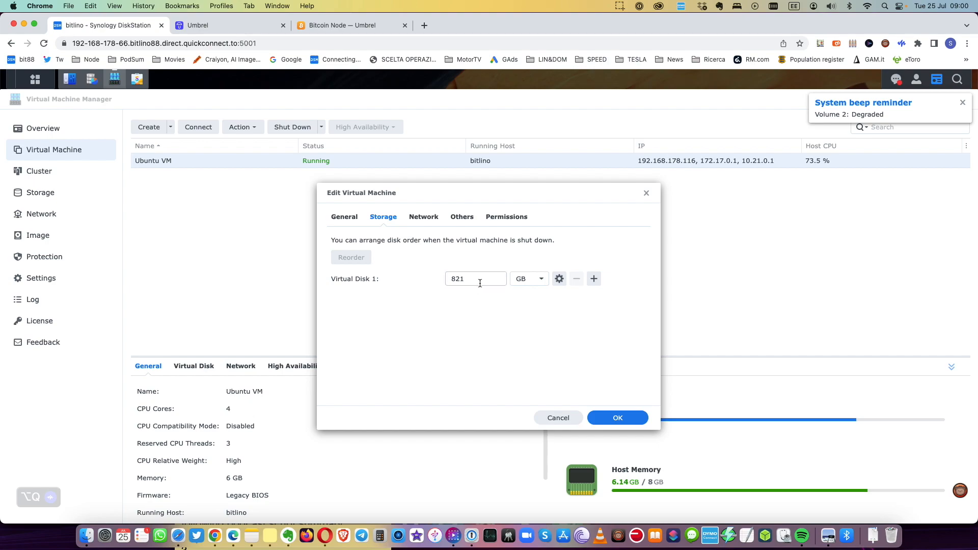
drag(489, 279, 452, 281)
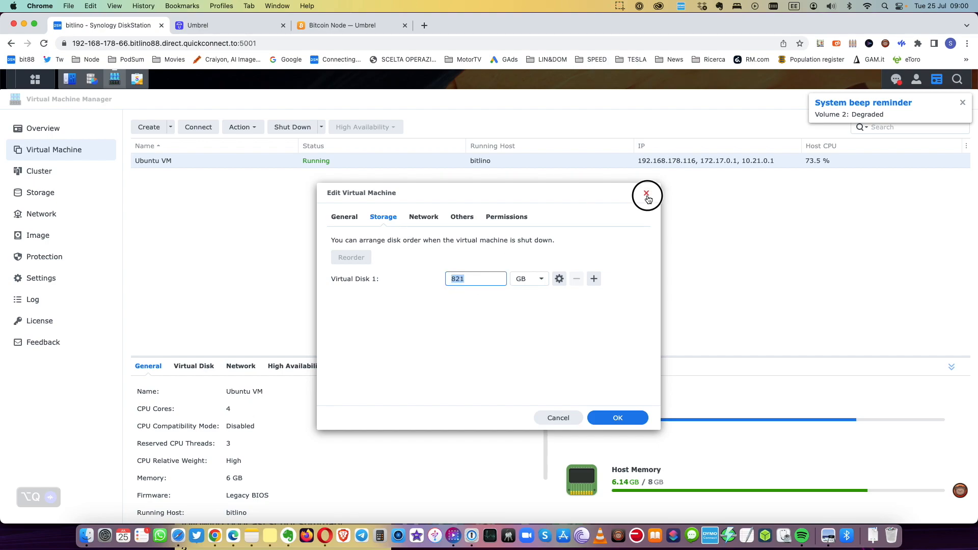
click(648, 195)
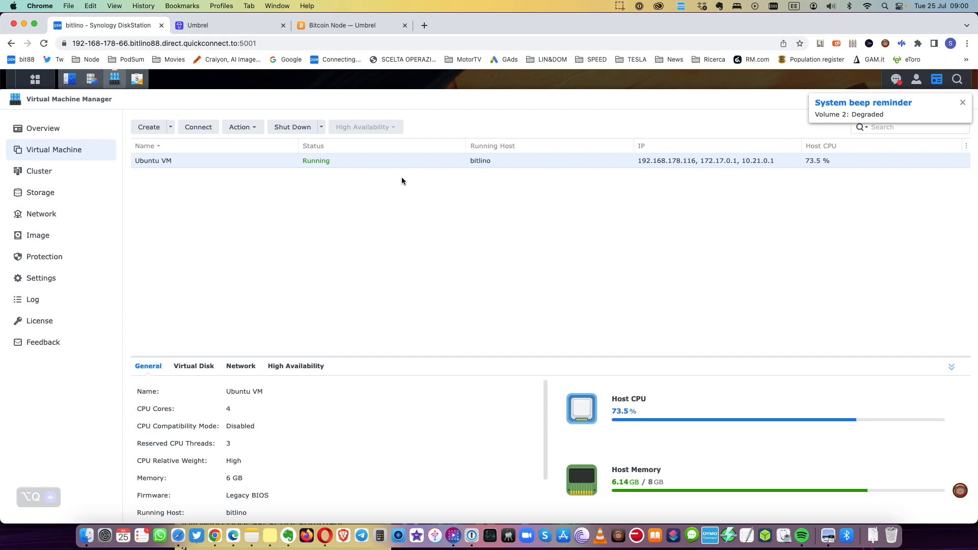
click(35, 79)
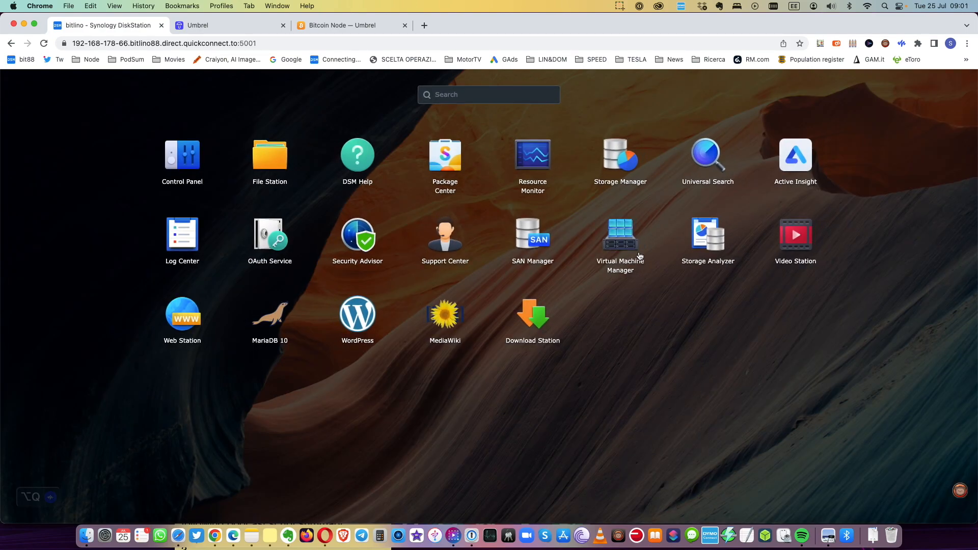
click(619, 162)
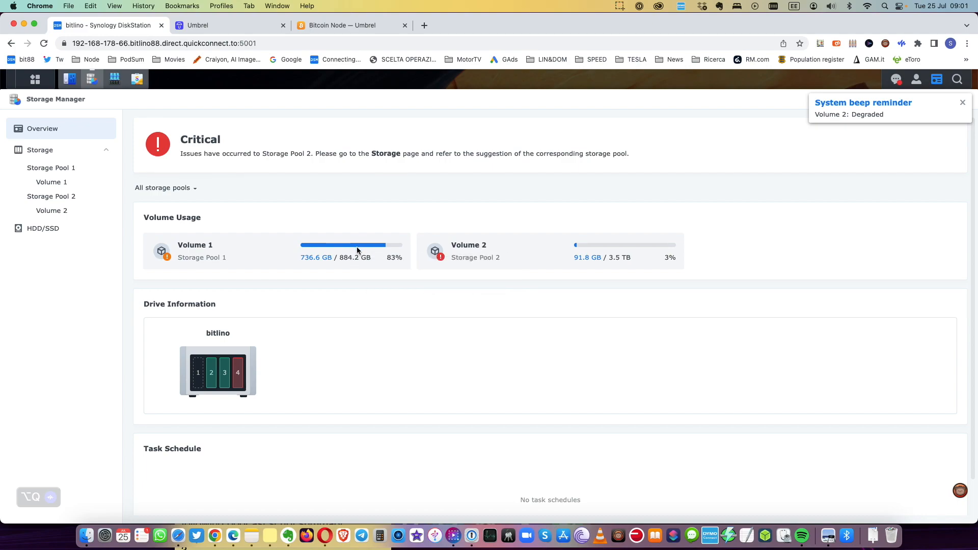
scroll(357, 246, down, 1)
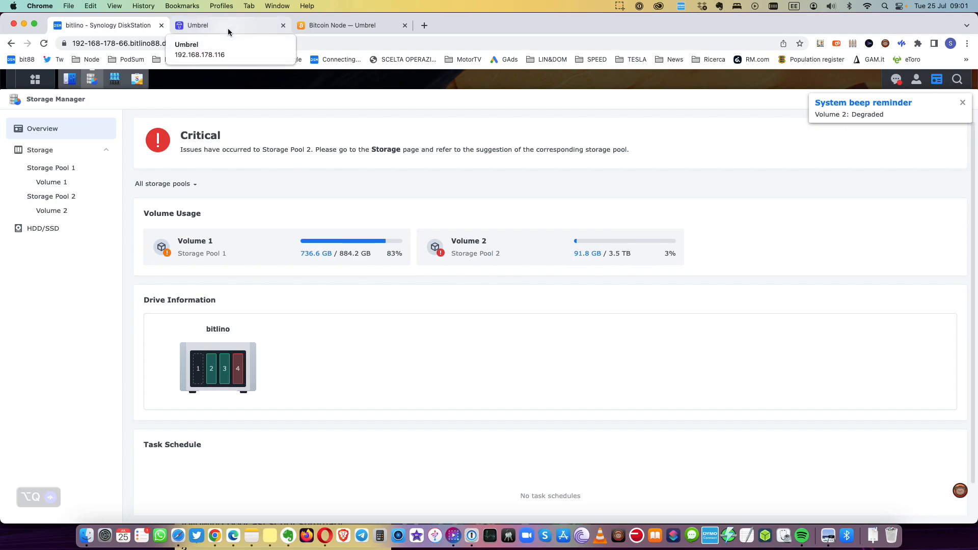
click(34, 79)
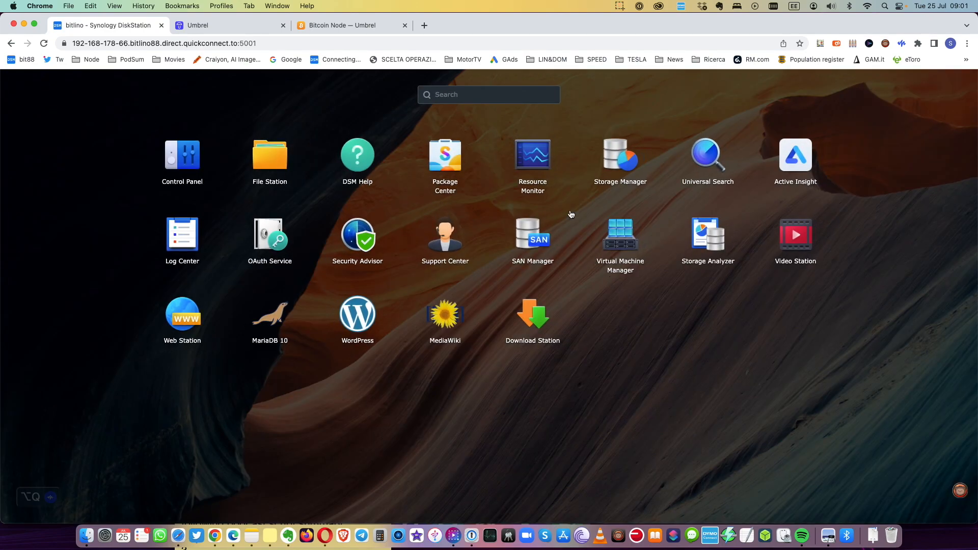
Check Resource Monitor and the VM list, then switch to the Umbrel settings page.
click(540, 159)
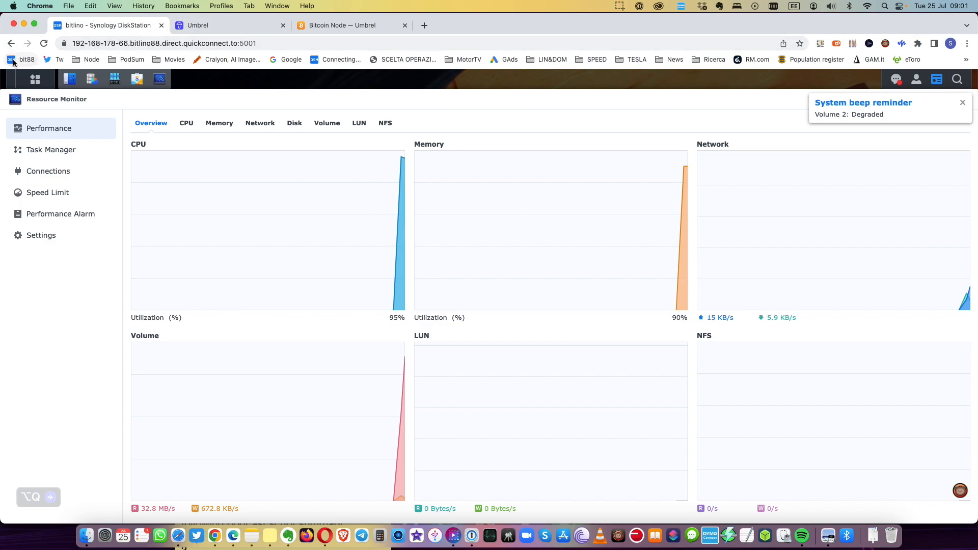
click(35, 79)
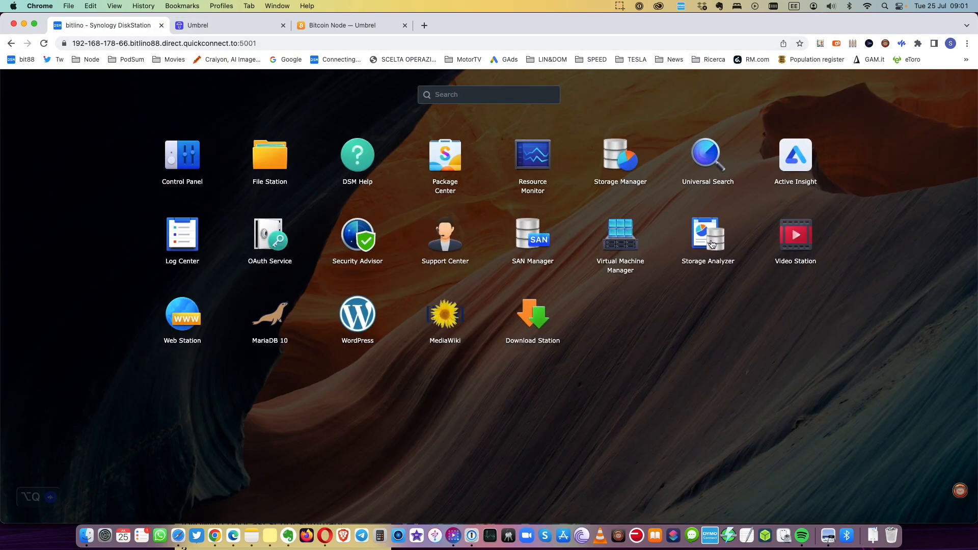
click(620, 242)
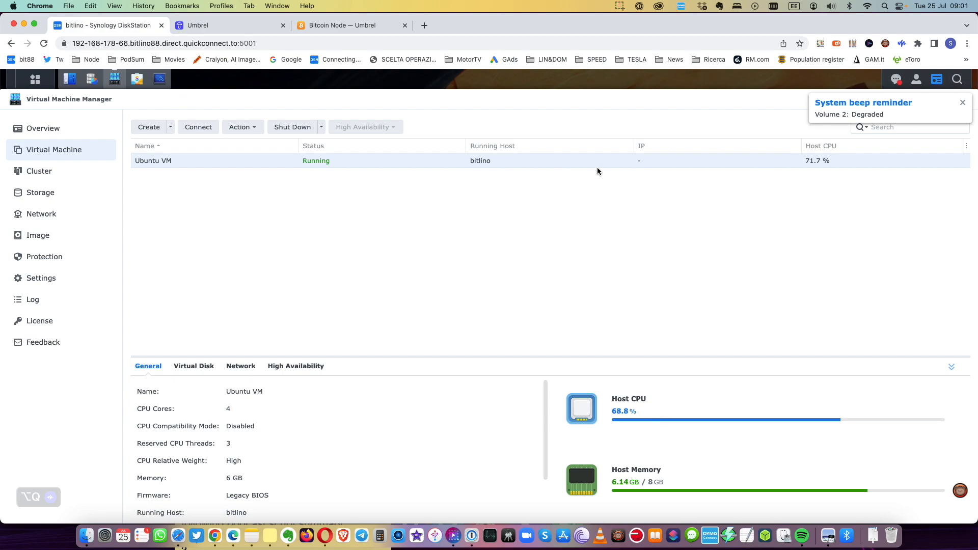
click(229, 25)
scroll(364, 323, down, 5)
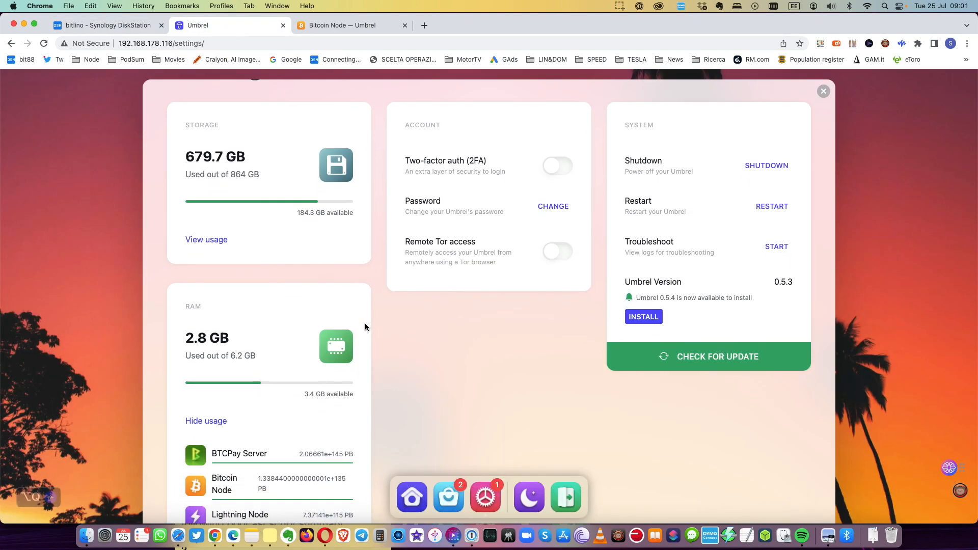
scroll(325, 324, down, 1)
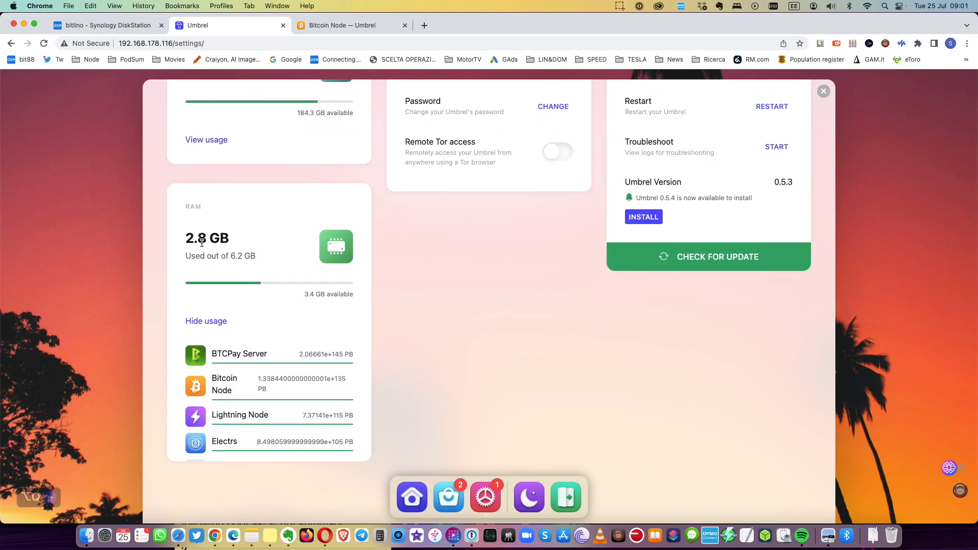
Highlight RAM usage 2.8 GB of 6.2 GB, then close Settings back to the home dashboard.
drag(187, 239, 254, 256)
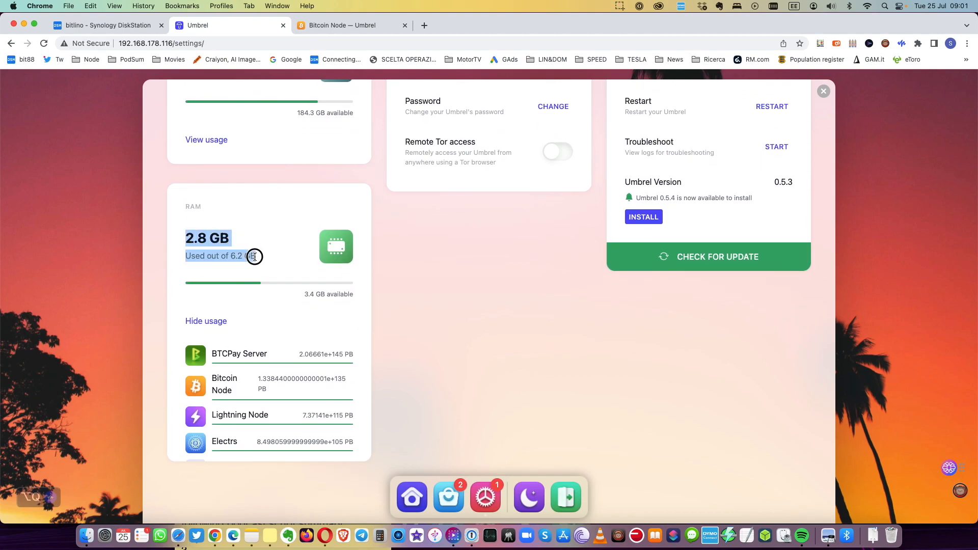
scroll(296, 325, up, 5)
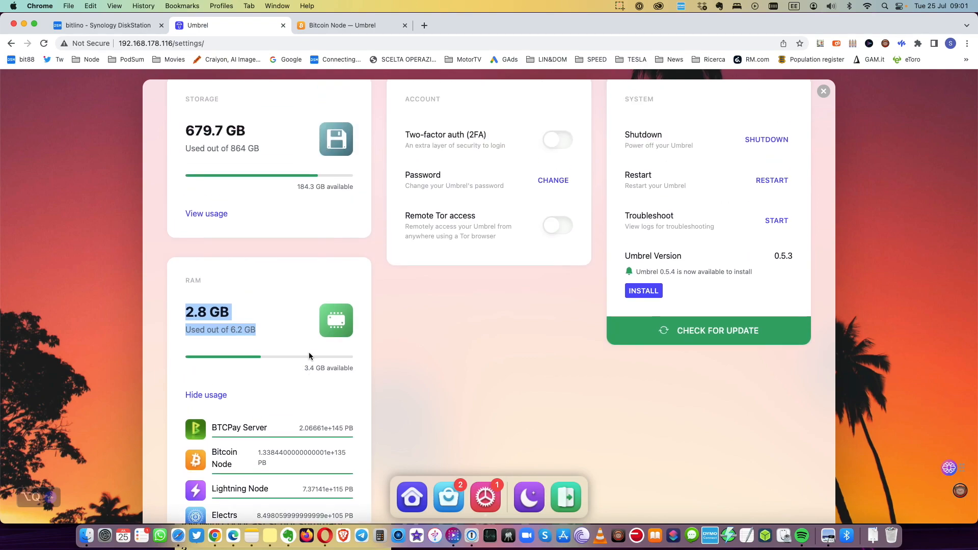
scroll(318, 372, up, 3)
scroll(379, 389, down, 4)
scroll(326, 392, down, 3)
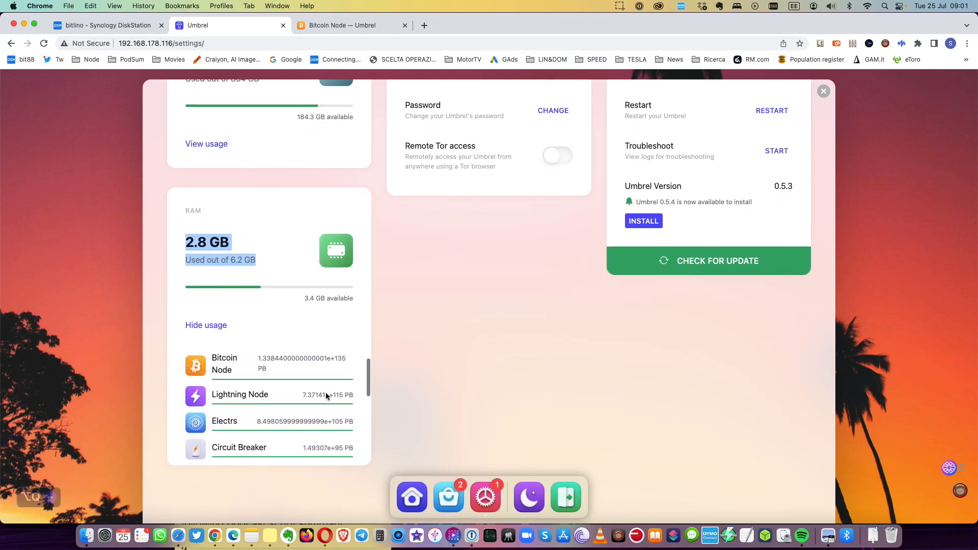
scroll(326, 392, up, 2)
scroll(325, 392, down, 1)
scroll(326, 391, up, 1)
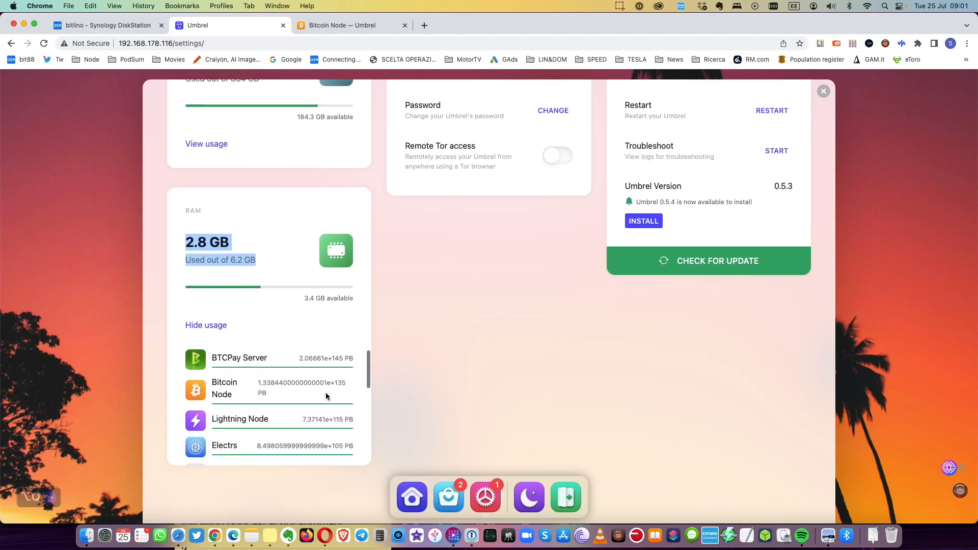
scroll(325, 392, down, 1)
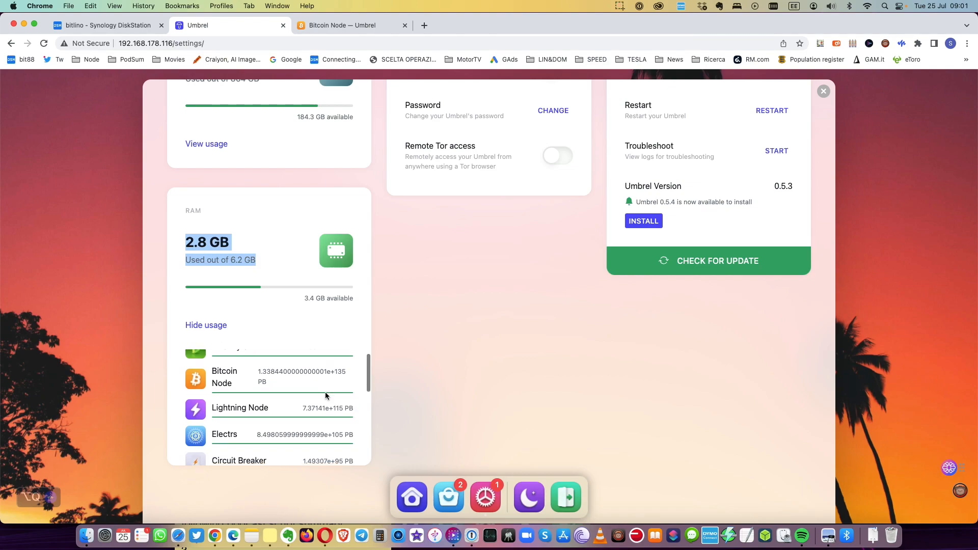
scroll(325, 391, down, 1)
scroll(325, 392, down, 1)
scroll(325, 395, down, 3)
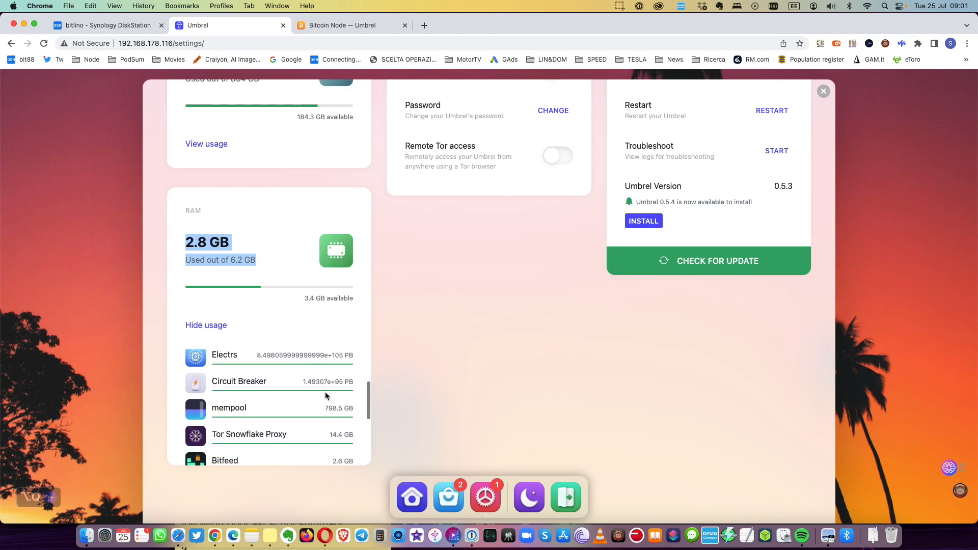
scroll(325, 395, down, 2)
scroll(326, 395, up, 6)
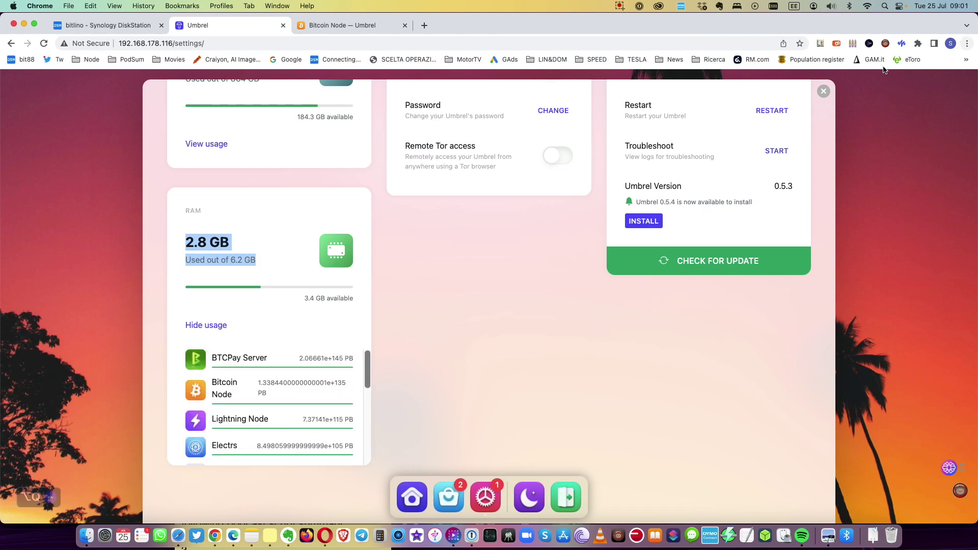
click(823, 91)
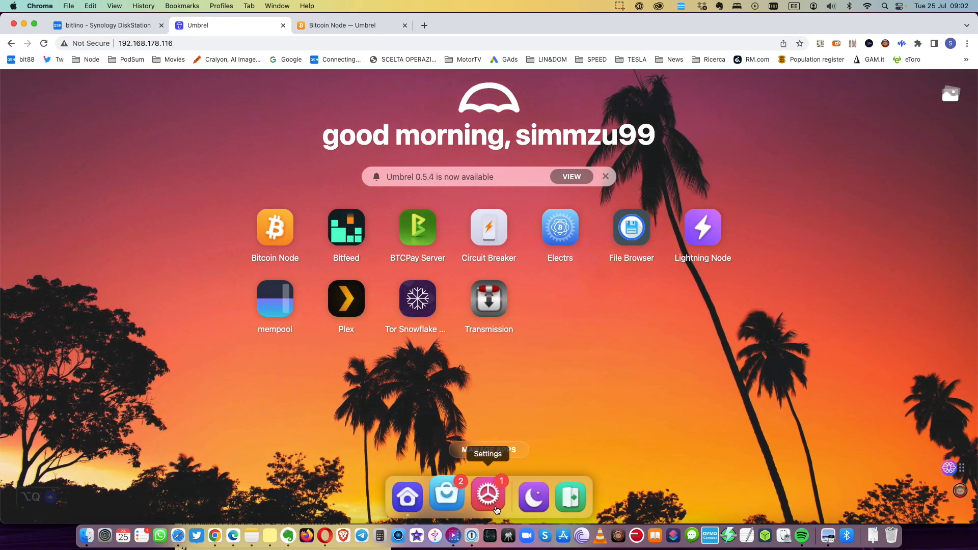
click(485, 497)
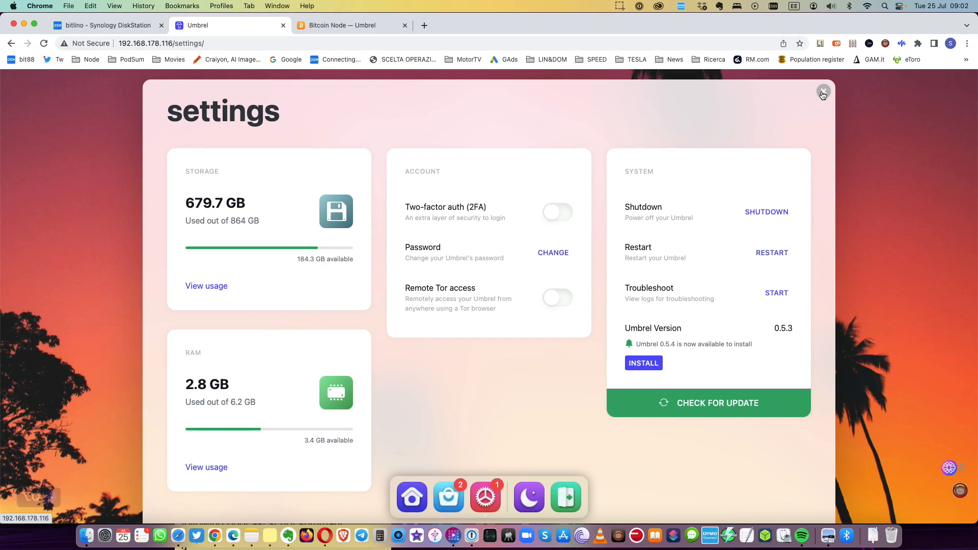
click(822, 94)
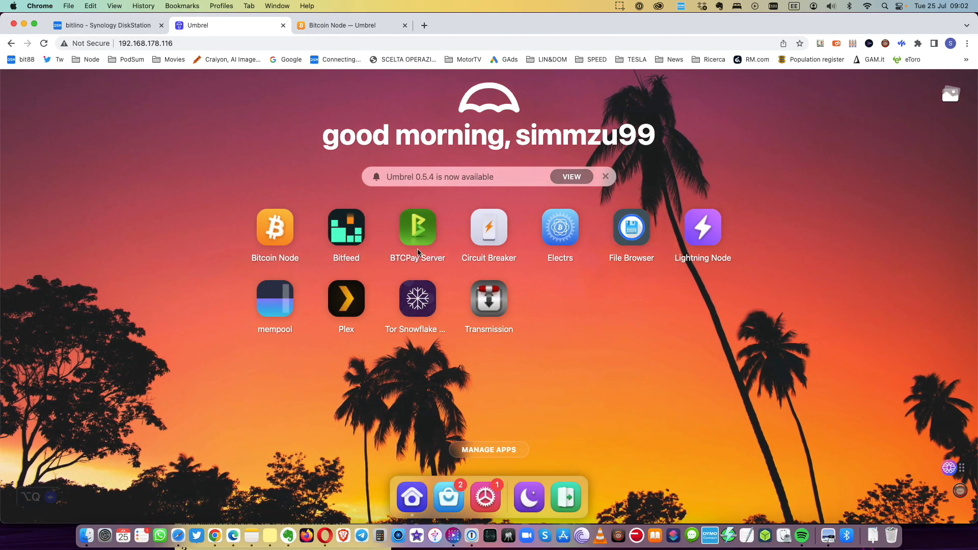
click(341, 25)
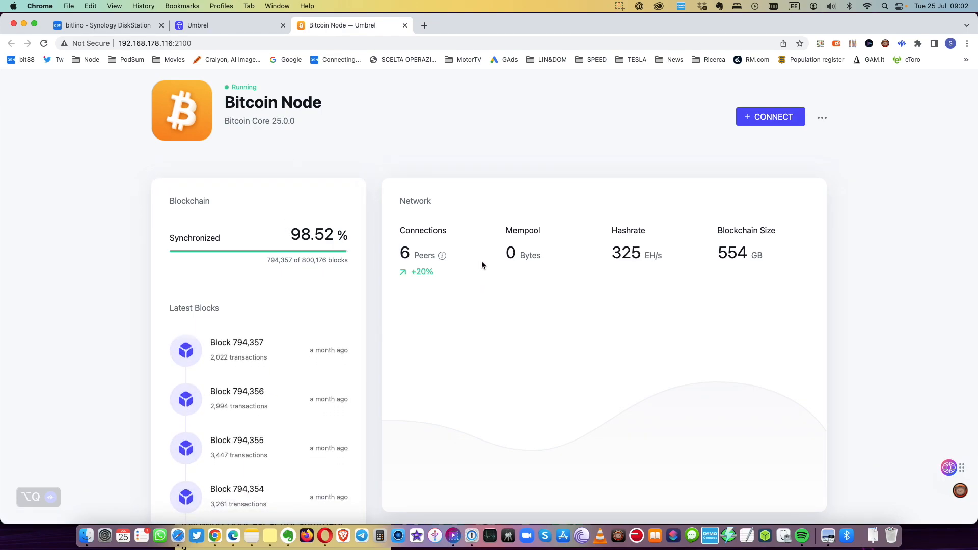
drag(689, 259, 471, 227)
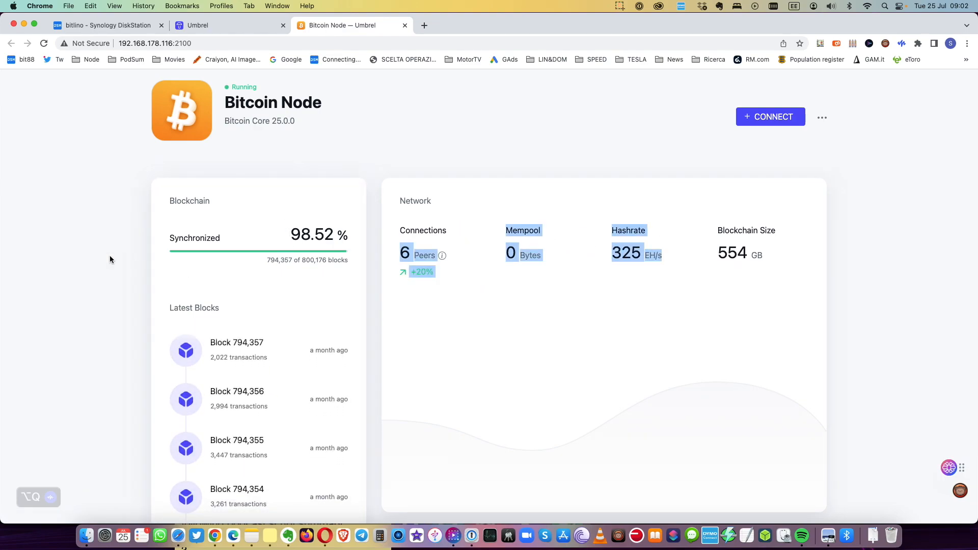
click(91, 244)
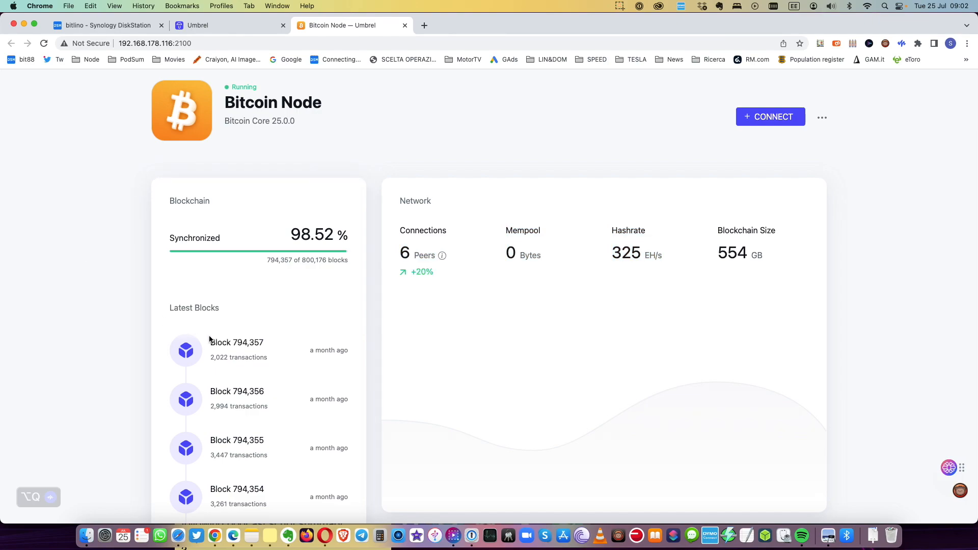
click(107, 24)
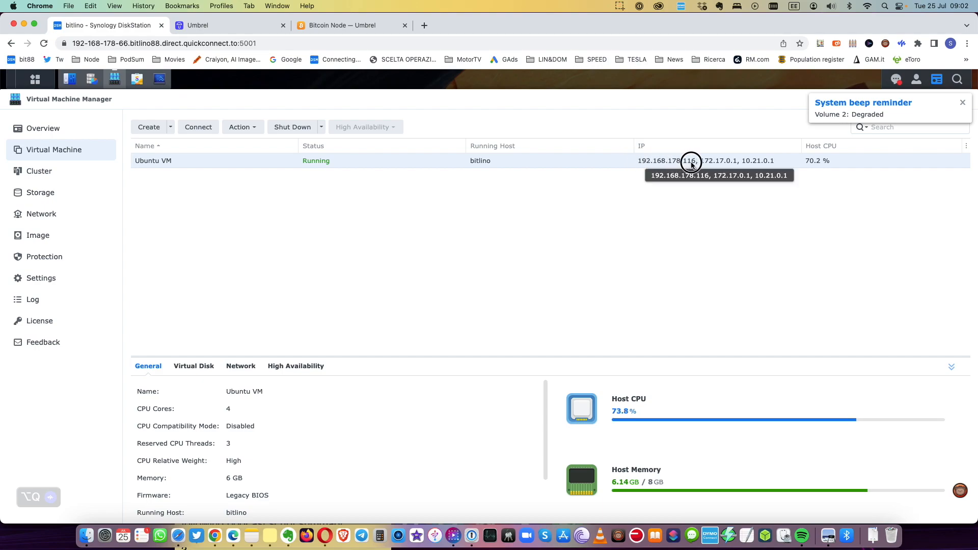
drag(697, 161, 638, 161)
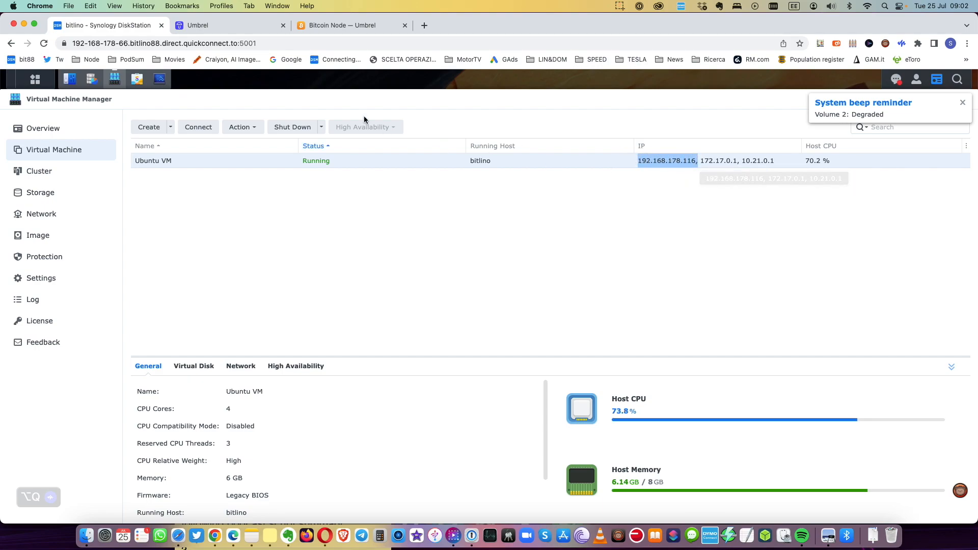
click(197, 25)
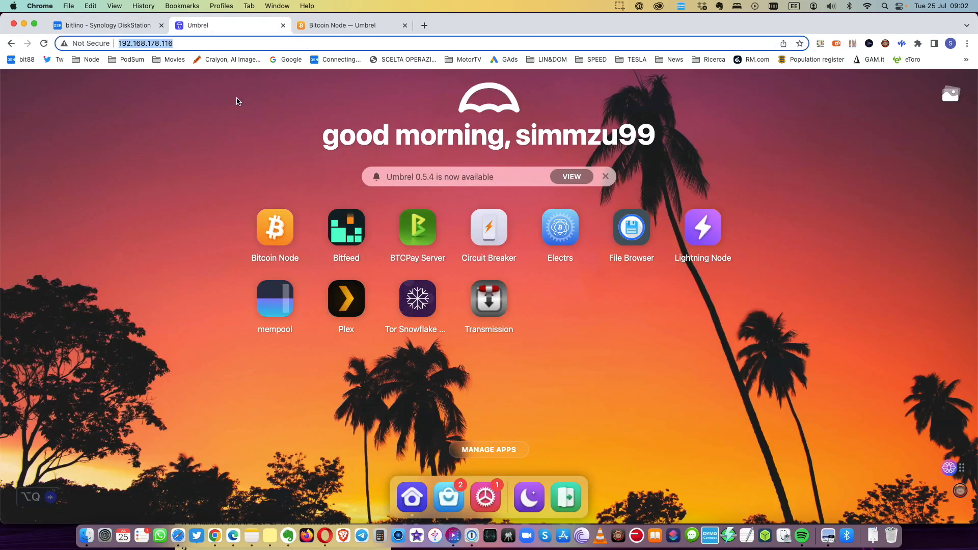
click(237, 127)
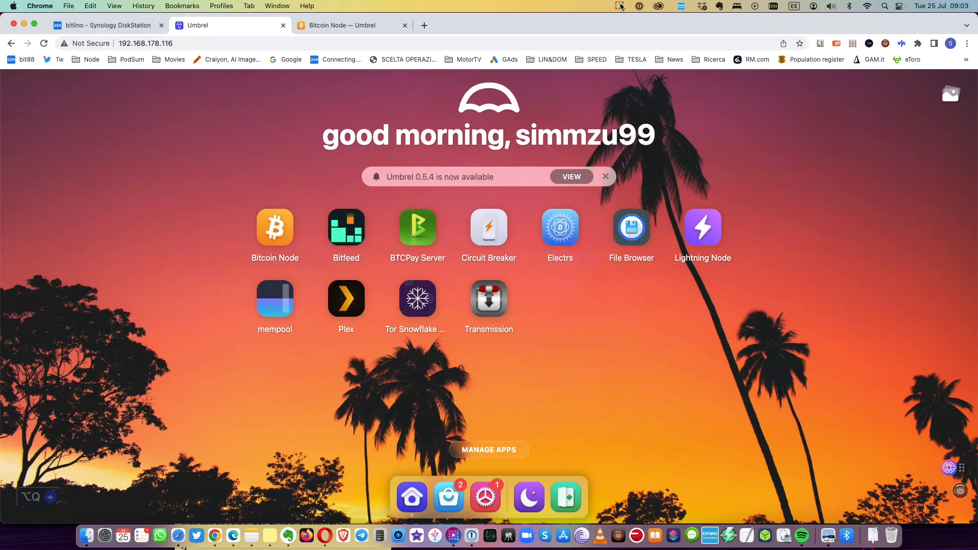
click(620, 6)
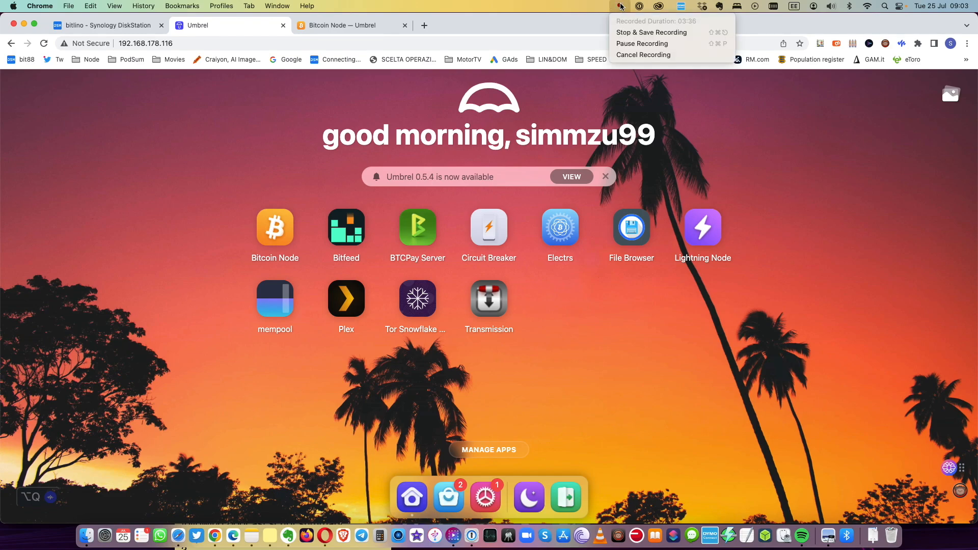